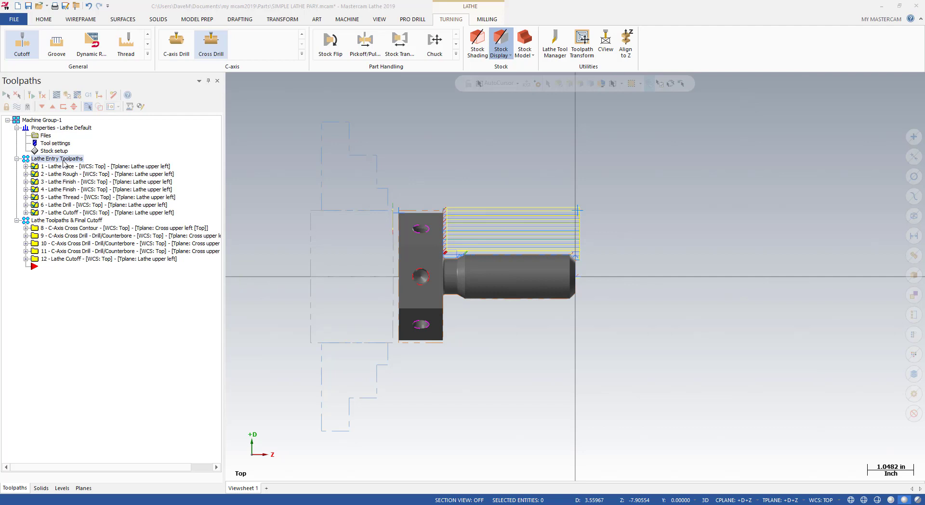
- Backplot the lathe toolpaths, then load them into Mastercam Simulator for verification
click(57, 96)
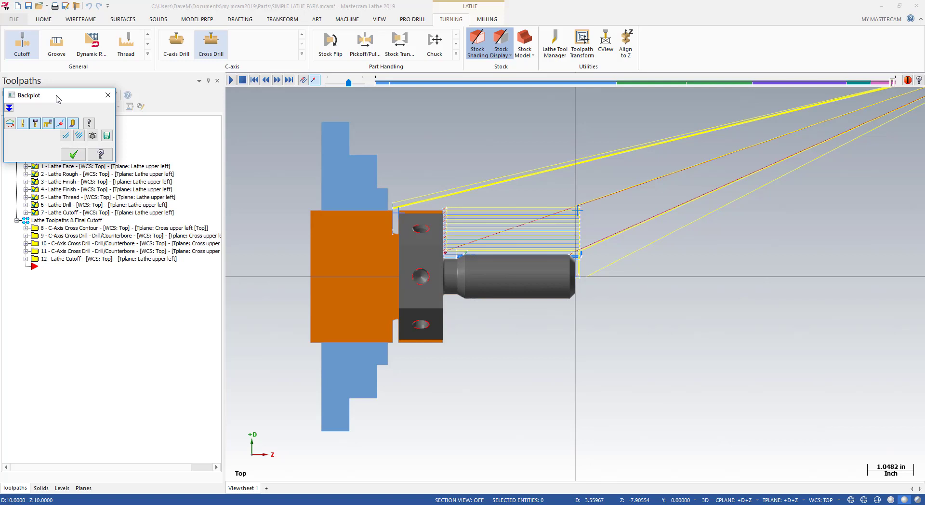
click(73, 155)
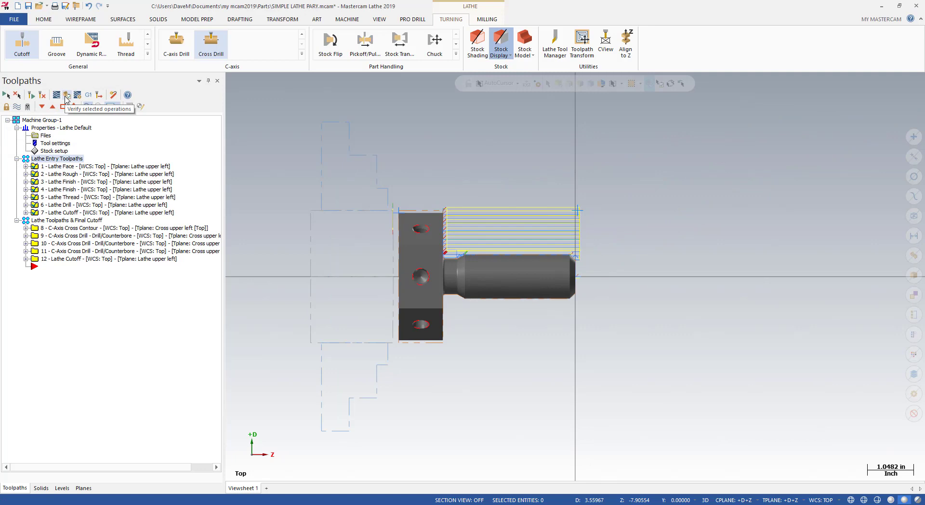
click(66, 96)
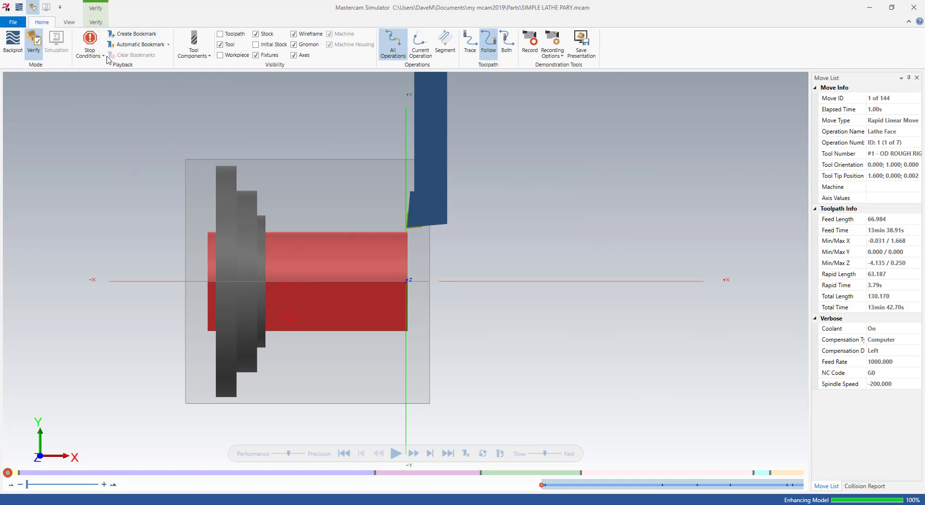
- Set 3/4 clipping to Off and switch the view to Isometric (WCS)
click(96, 23)
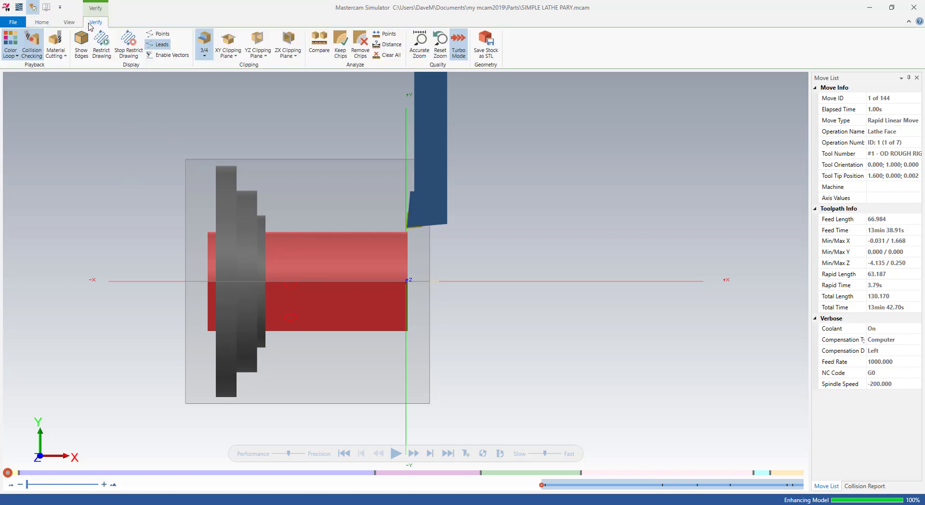
click(208, 58)
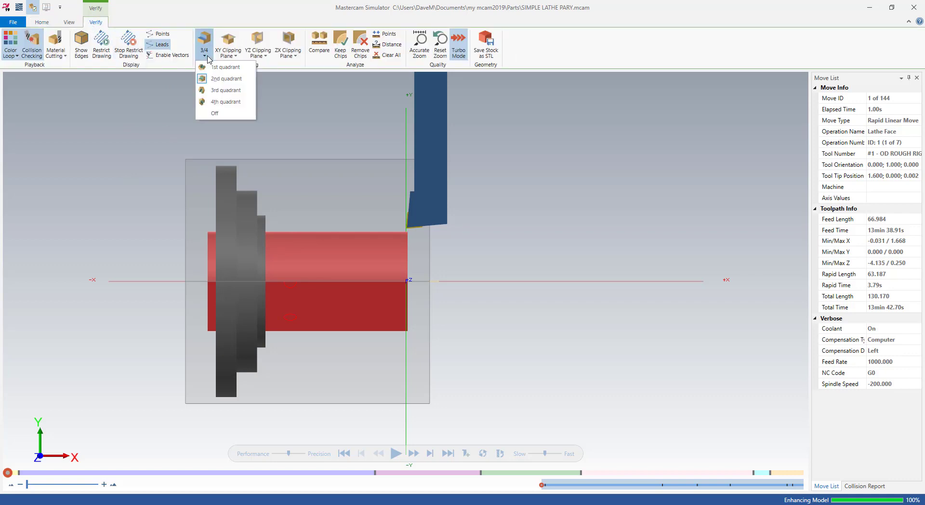
click(214, 113)
click(159, 144)
right_click(158, 141)
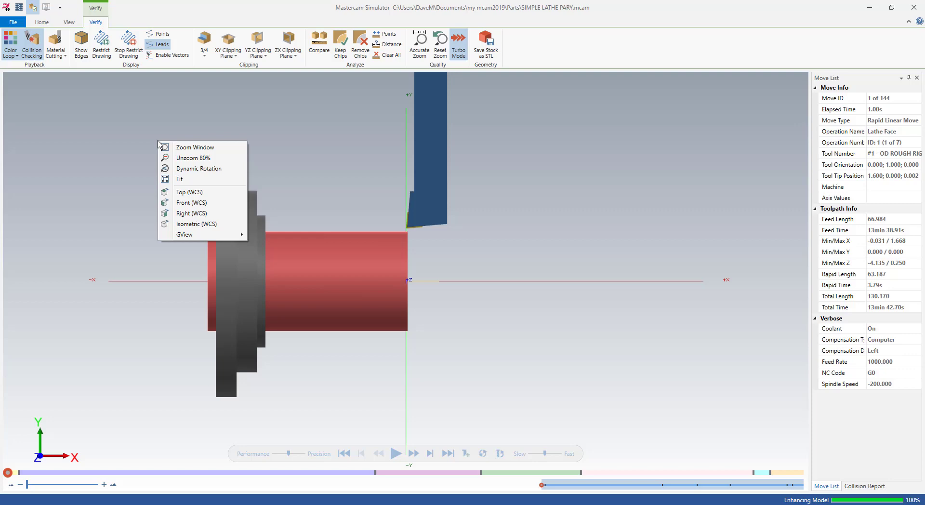
click(191, 225)
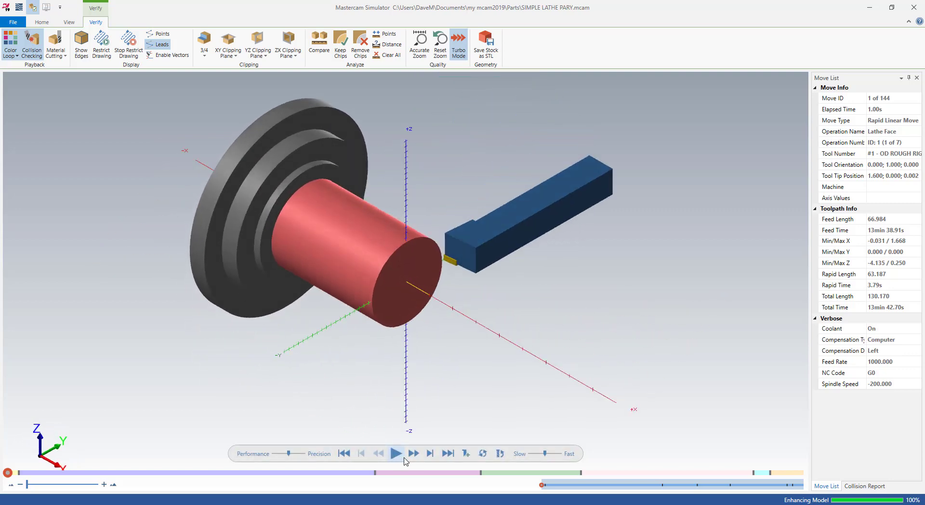
- Step the simulation forward through the roughing passes on the shaft
click(418, 456)
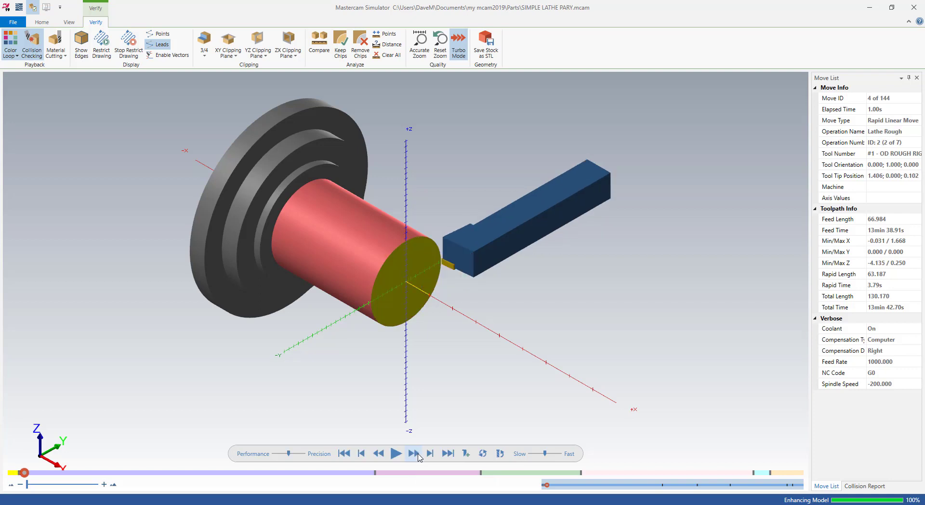
click(418, 456)
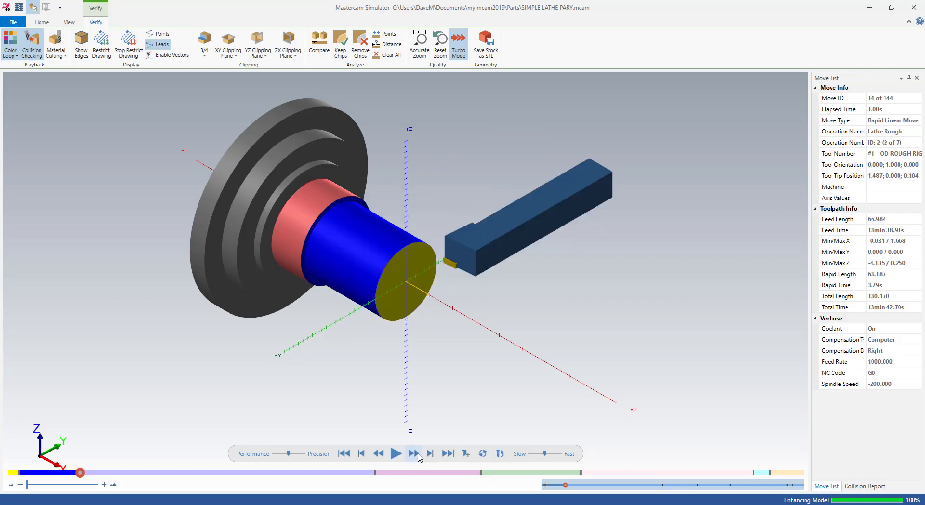
click(419, 456)
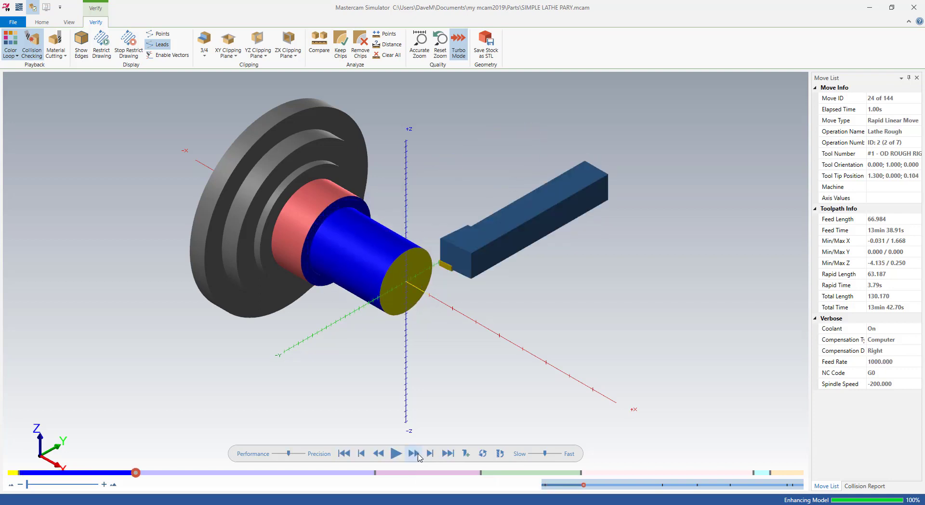
click(418, 456)
click(418, 456)
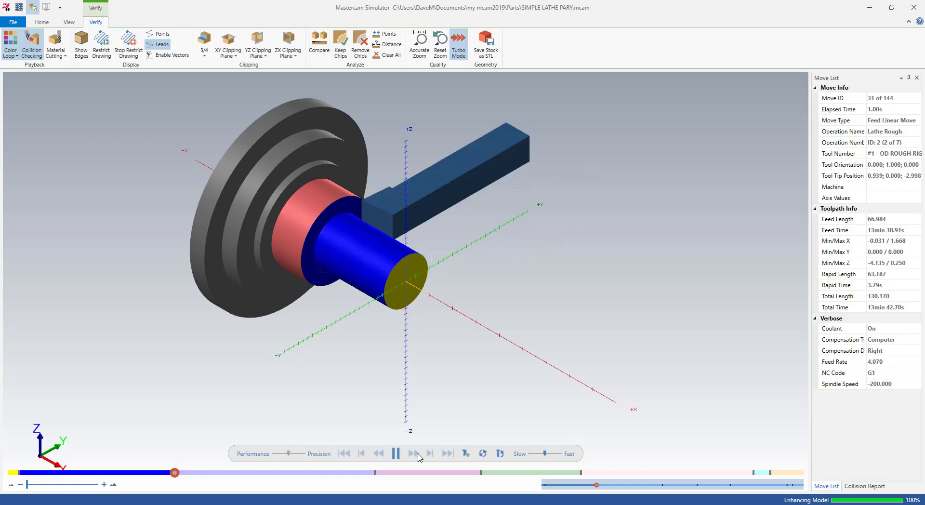
click(418, 456)
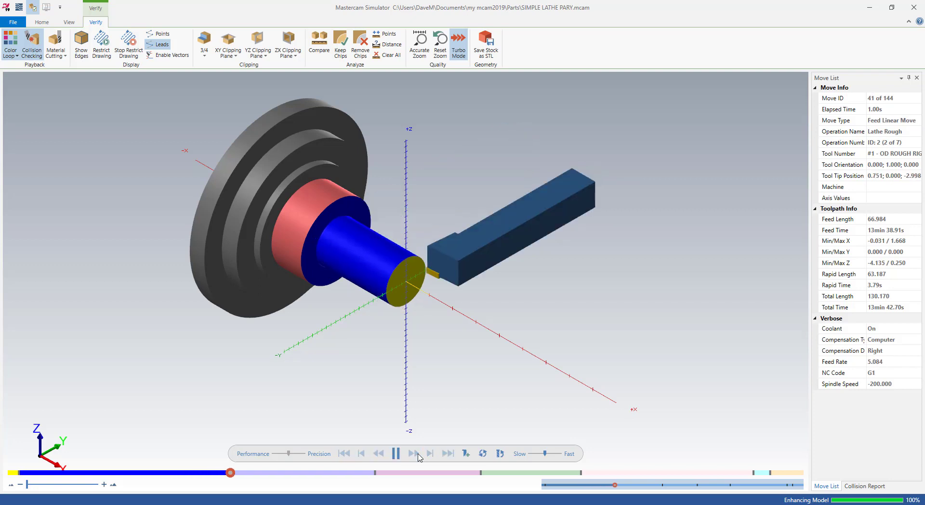
click(418, 456)
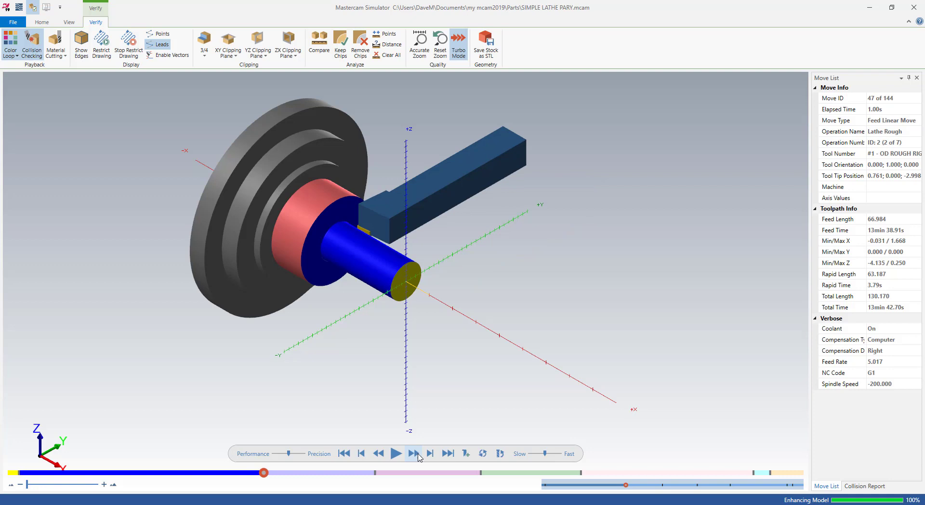
click(418, 456)
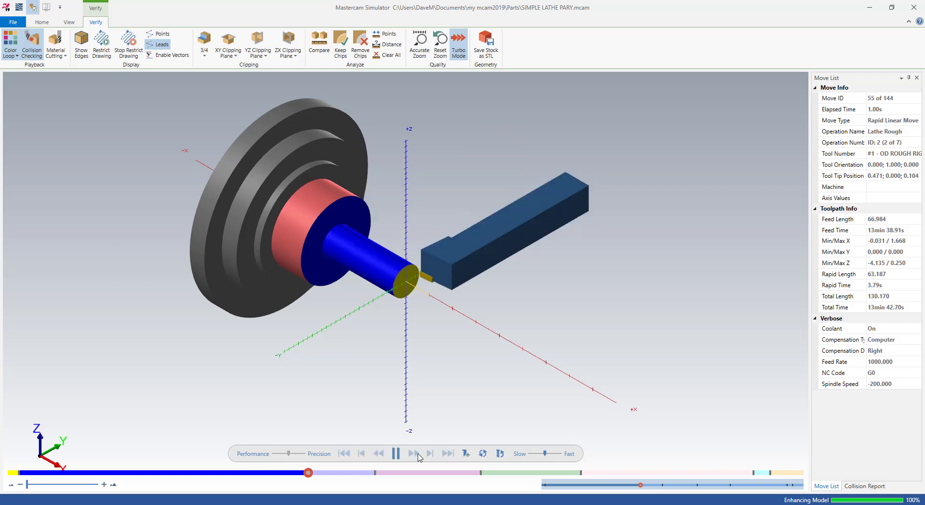
click(419, 456)
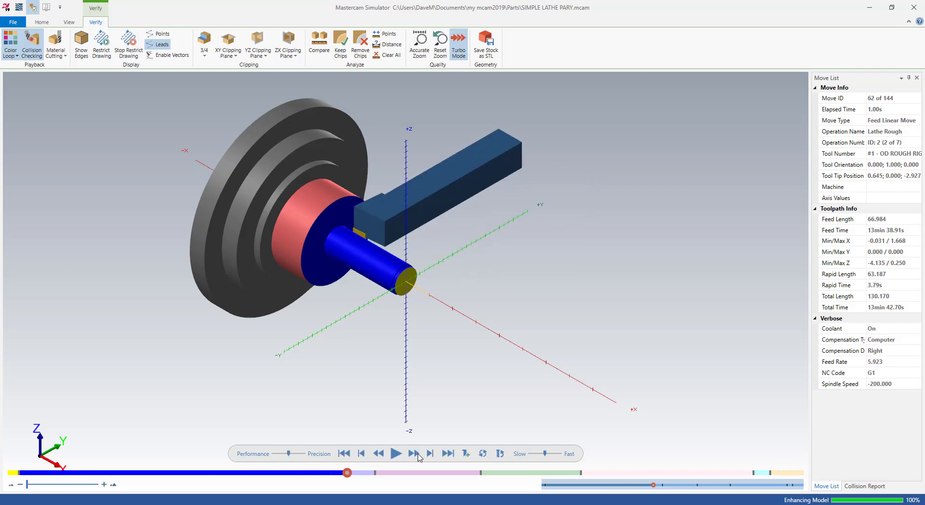
click(418, 456)
- Step through both Lathe Finish operations up to the threading
click(413, 453)
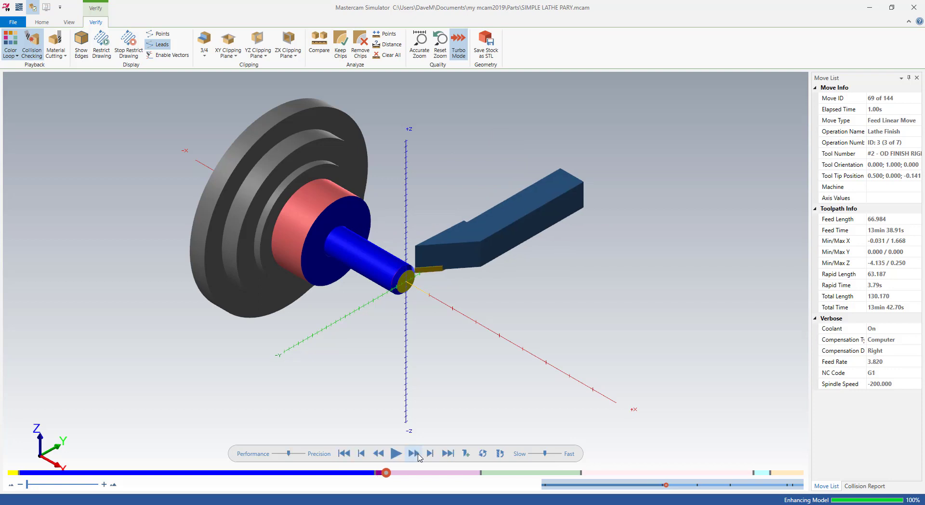
click(414, 453)
click(418, 455)
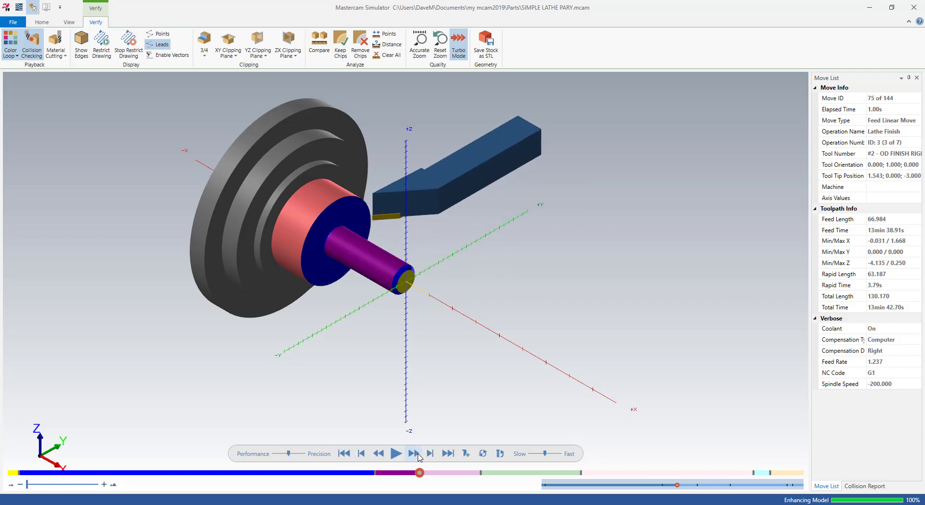
click(418, 456)
click(418, 455)
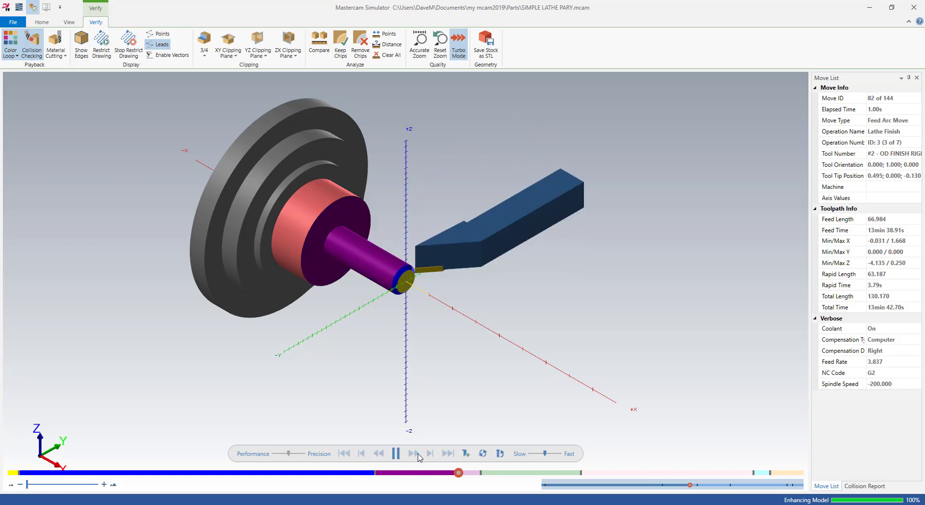
click(418, 456)
click(418, 456)
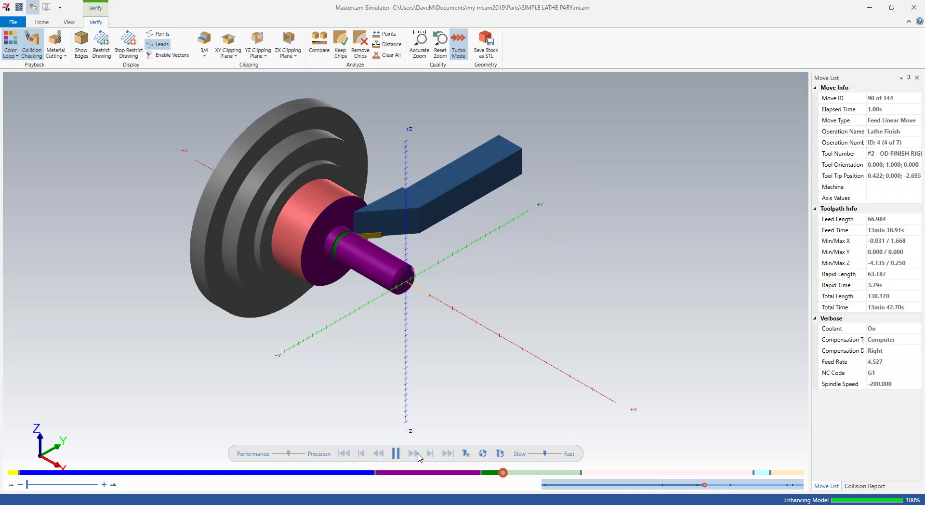
click(418, 455)
click(418, 456)
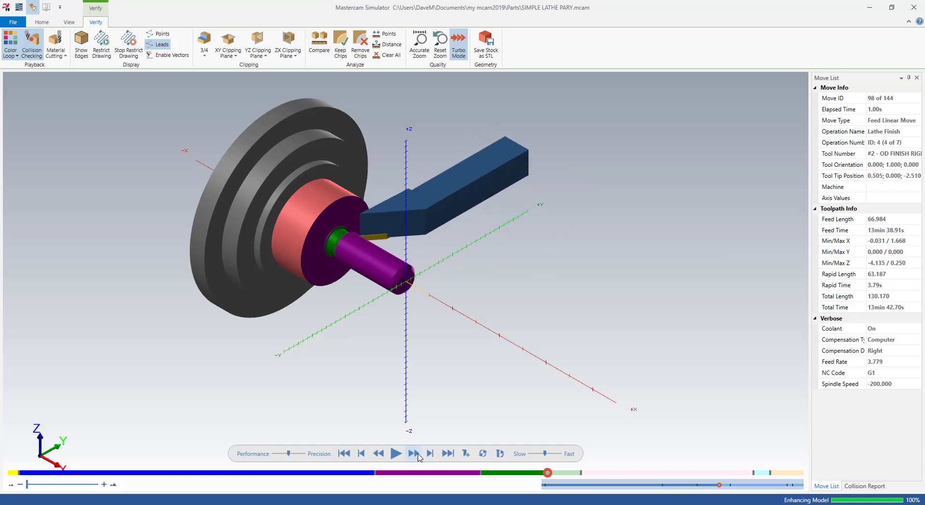
click(418, 456)
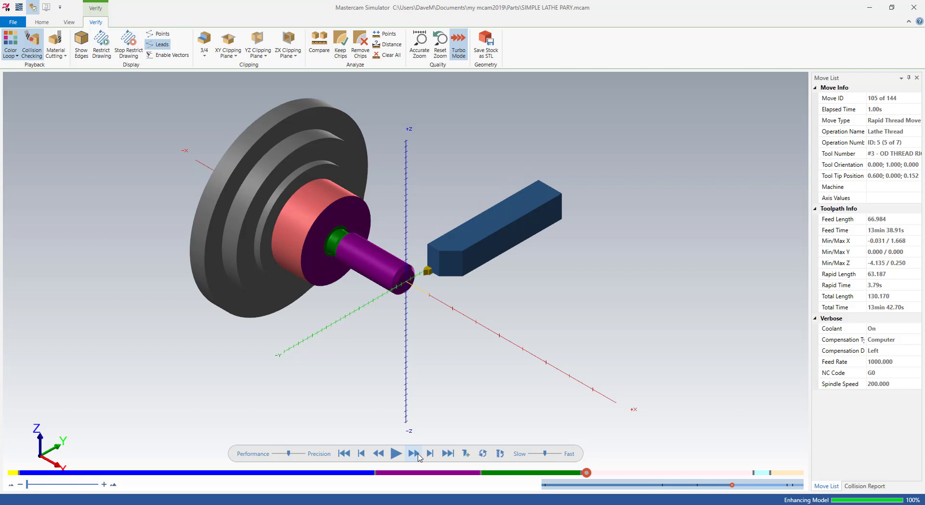
- Step through Lathe Thread, Lathe Drill and Lathe Cutoff to move 144 of 144
click(418, 456)
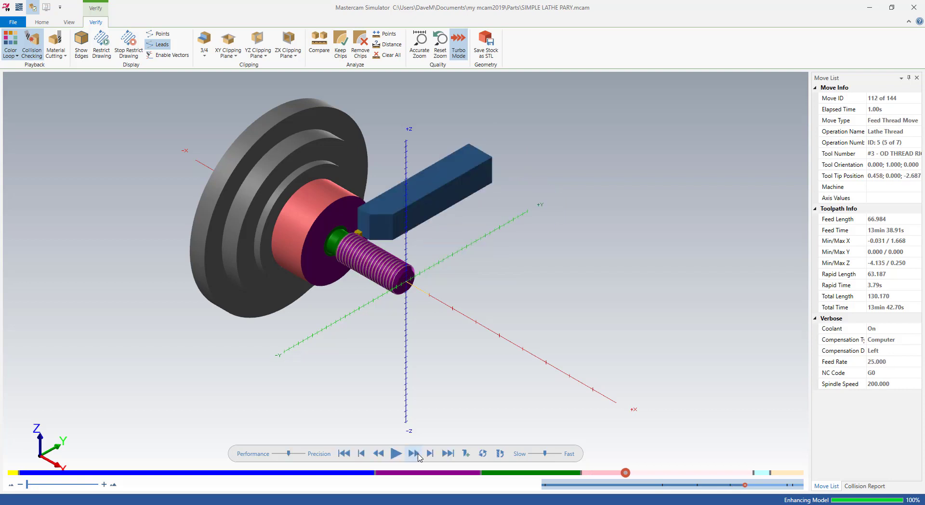
click(418, 456)
click(413, 453)
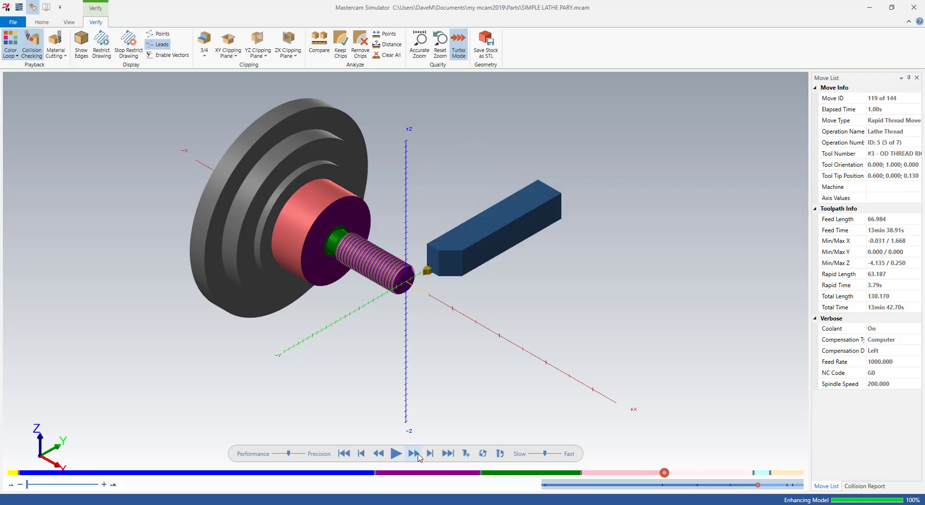
click(414, 453)
click(418, 455)
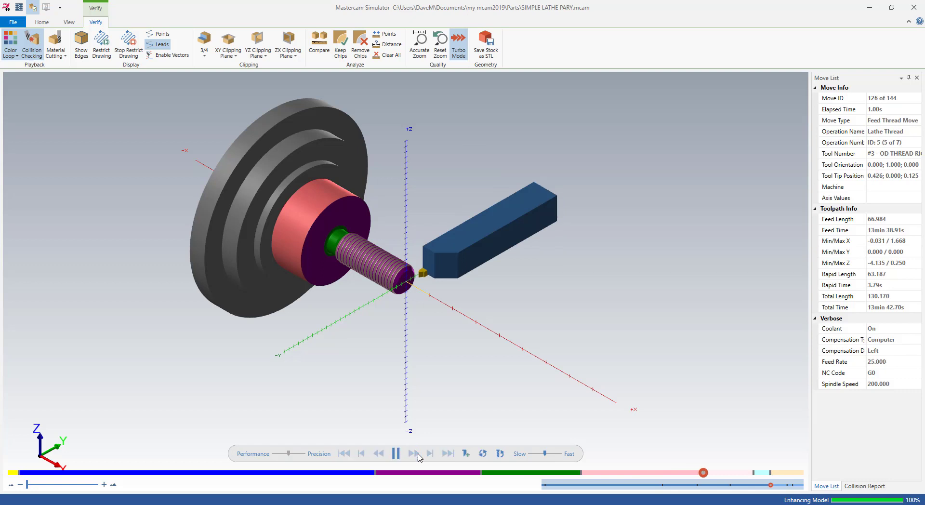
click(418, 455)
click(418, 455)
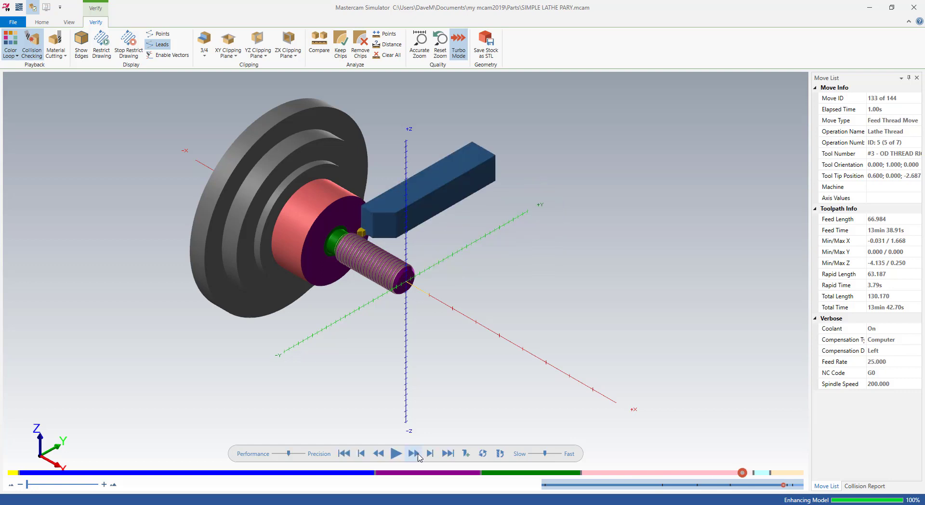
click(419, 455)
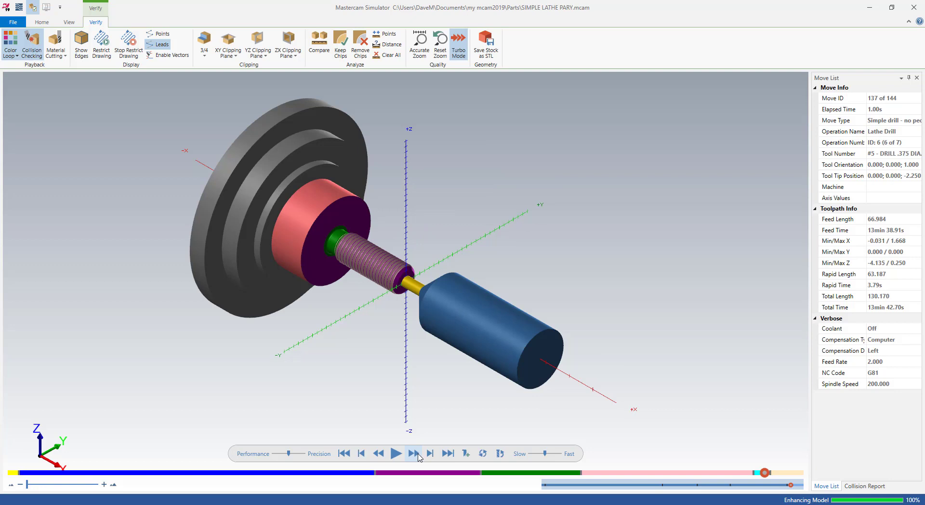
click(418, 456)
click(418, 455)
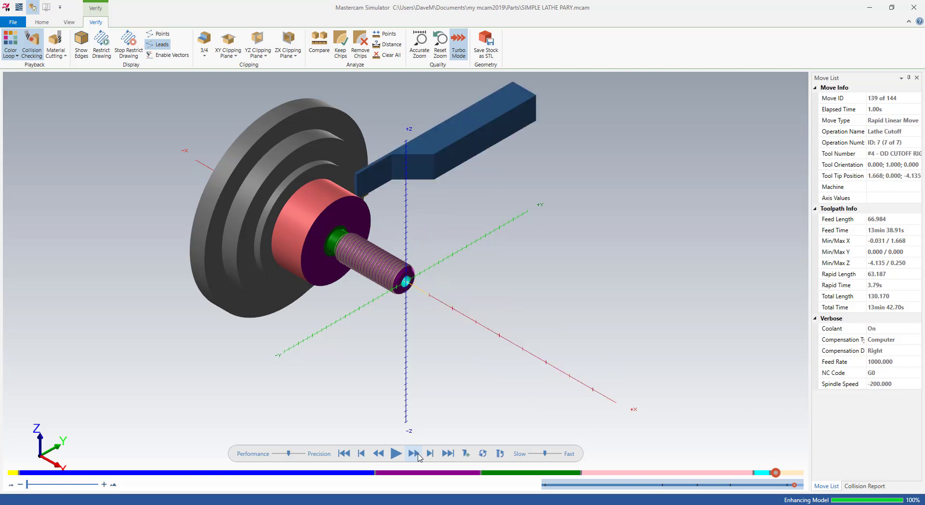
click(413, 454)
click(413, 453)
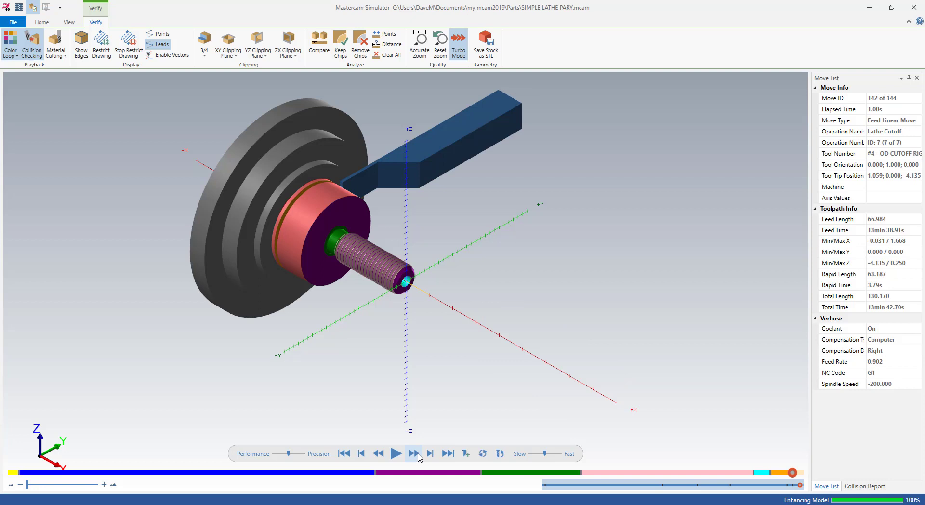
click(418, 455)
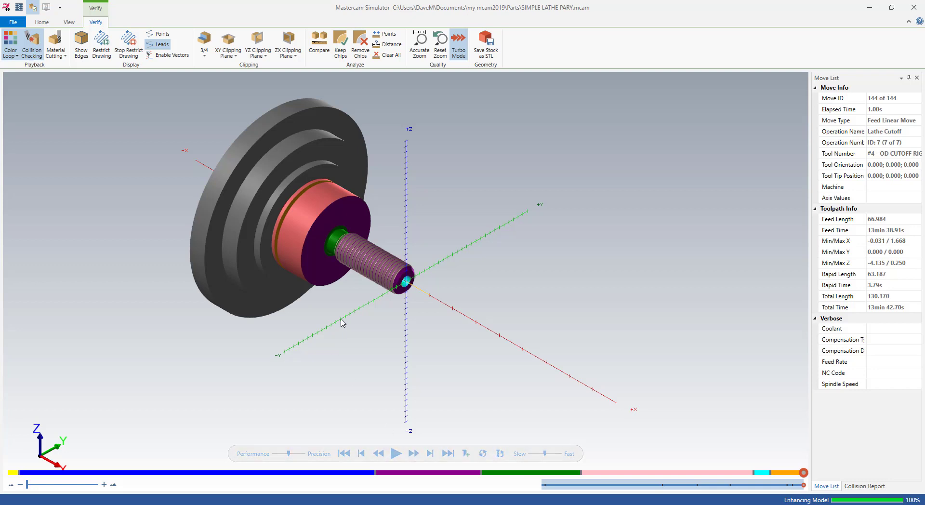
- Set 3/4 clipping to the 2nd quadrant to expose the drilled hole
click(204, 49)
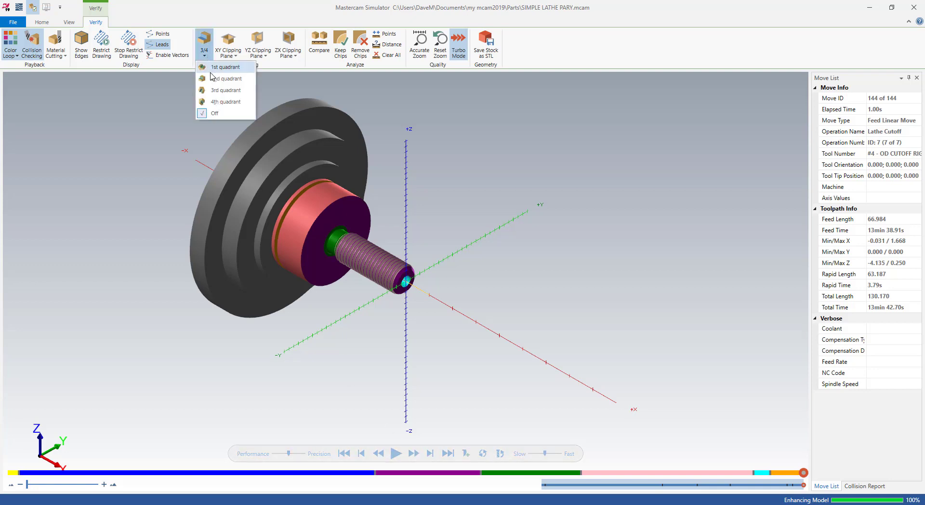
click(214, 79)
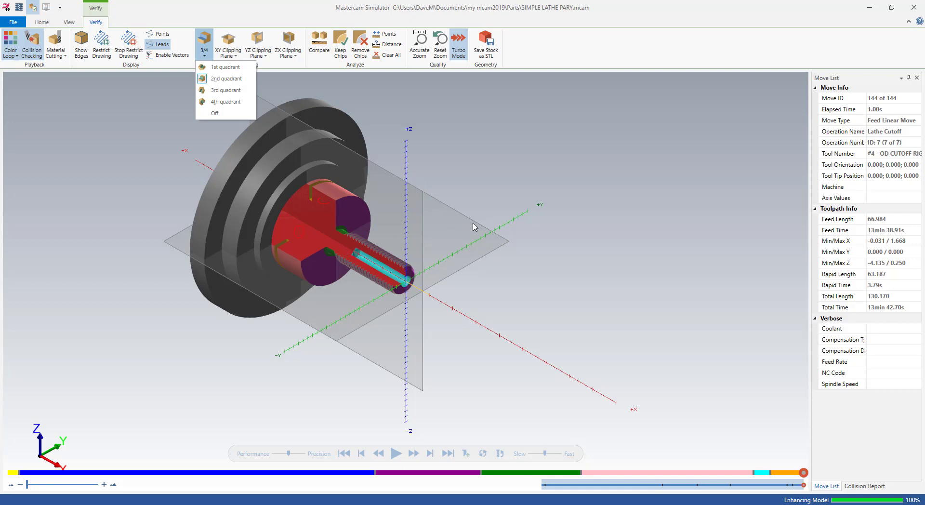
click(499, 221)
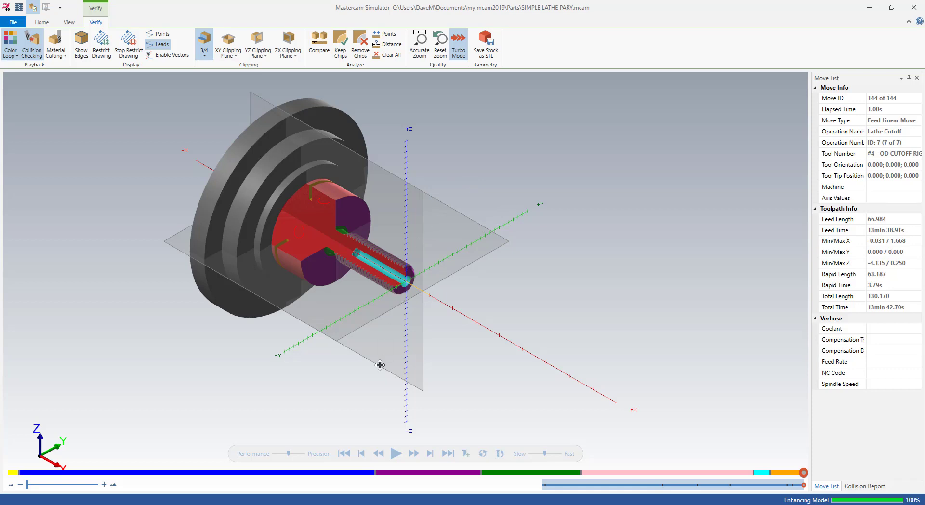
- Backplot the C-axis milling and cutoff group, then select all twelve operations in Machine Group-1
key(alt+Tab)
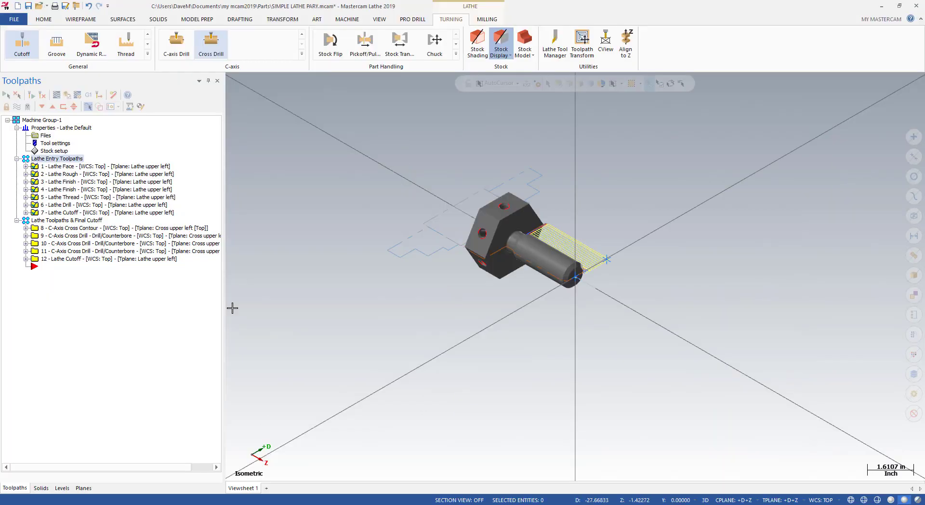
click(88, 220)
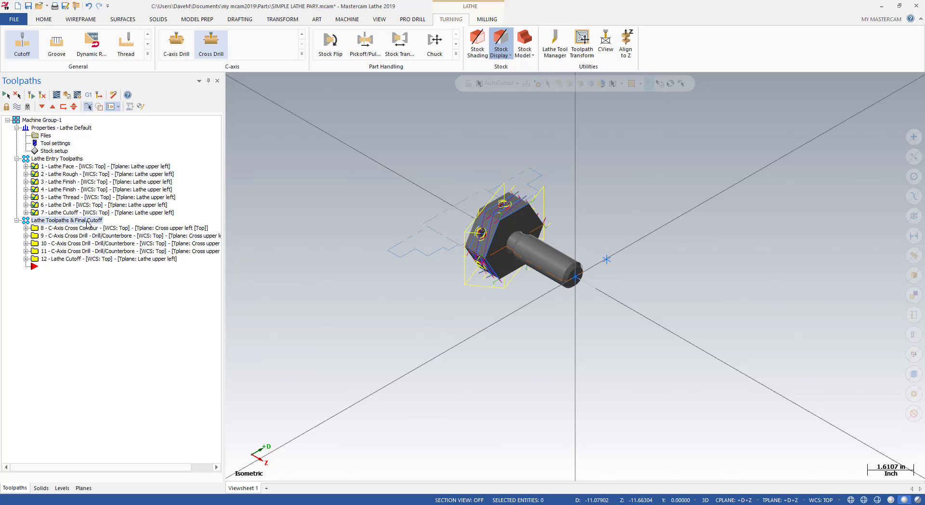
click(57, 95)
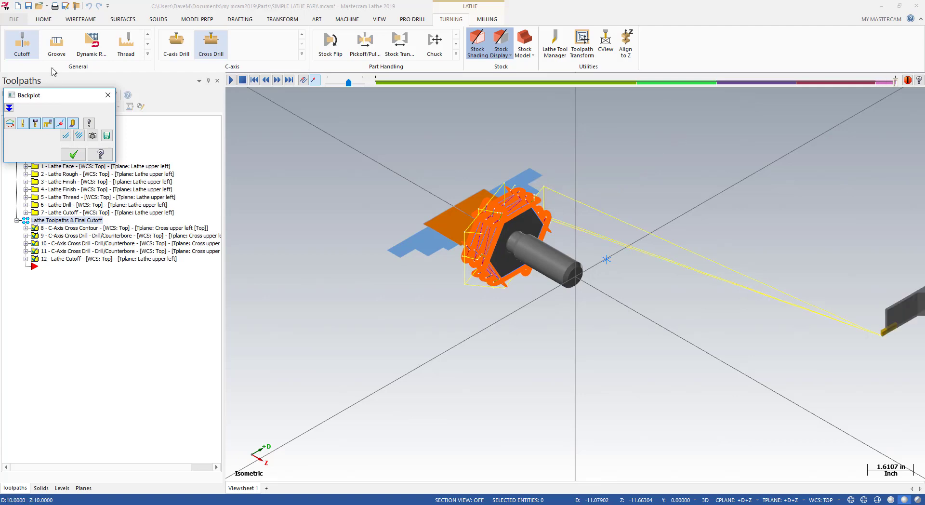
click(73, 154)
click(51, 158)
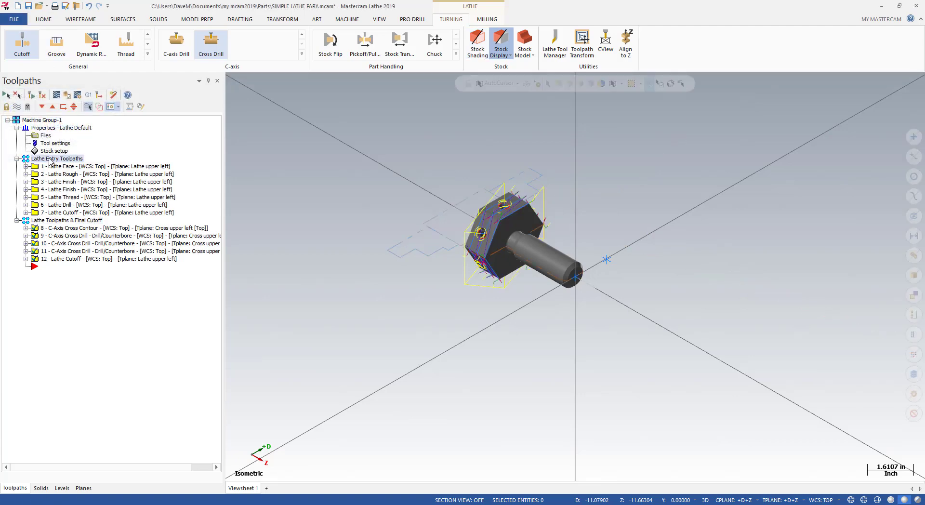
click(47, 120)
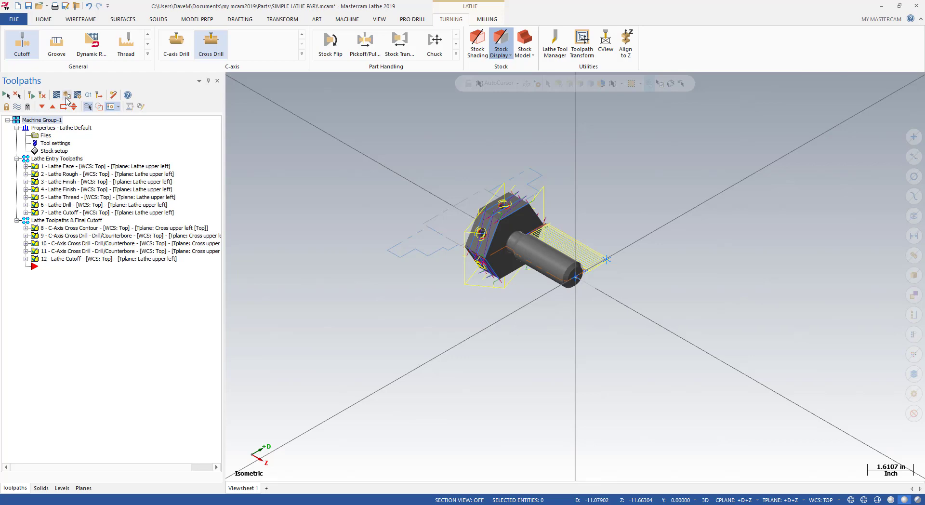
- Verify all twelve operations in Simulator, playing through to the final move 866
click(67, 96)
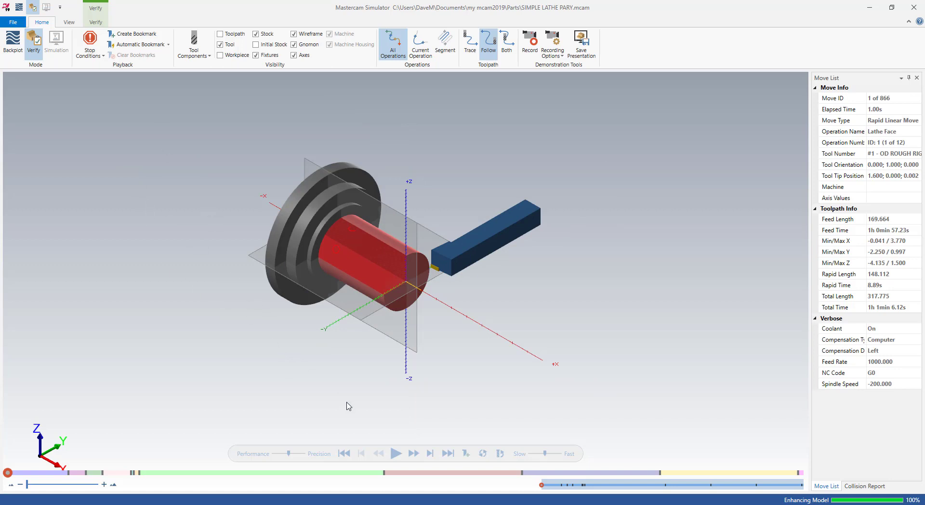
mouse_move(8, 473)
mouse_down()
mouse_move(208, 483)
mouse_move(159, 459)
mouse_up()
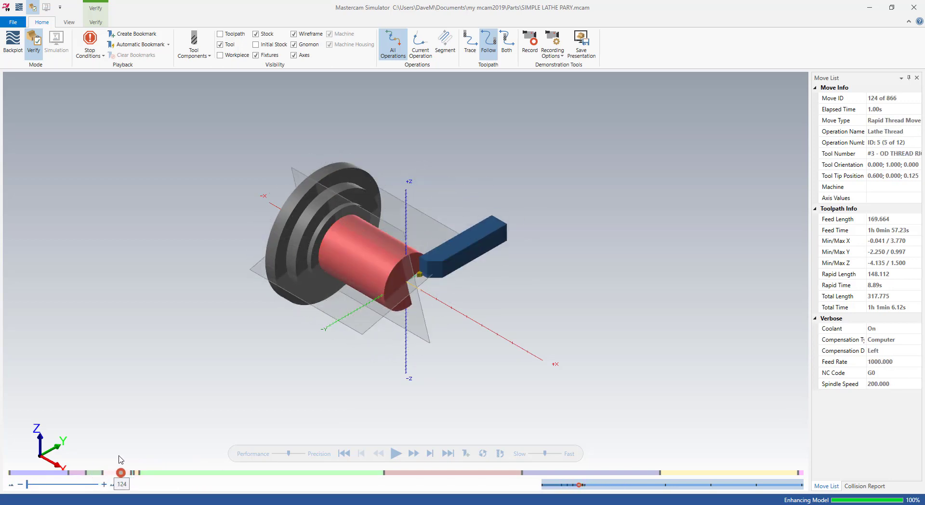
drag(159, 459, 120, 473)
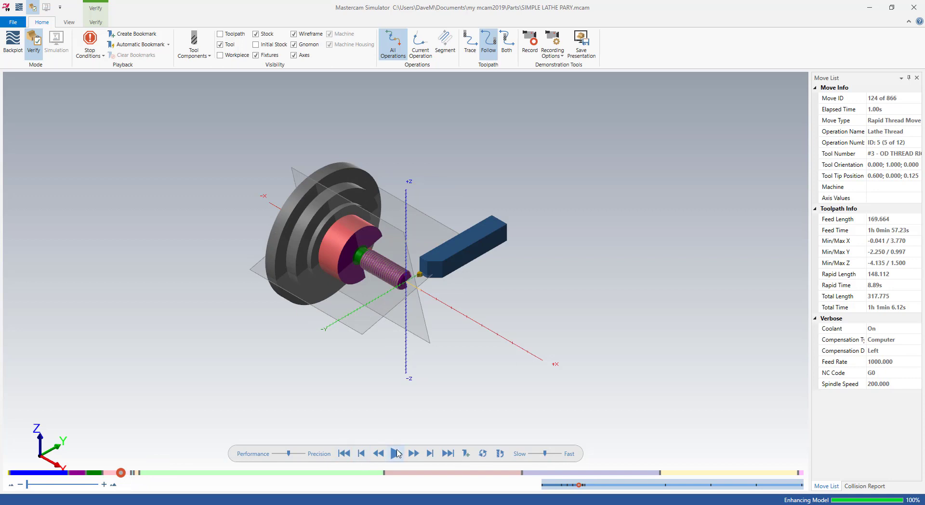
click(396, 453)
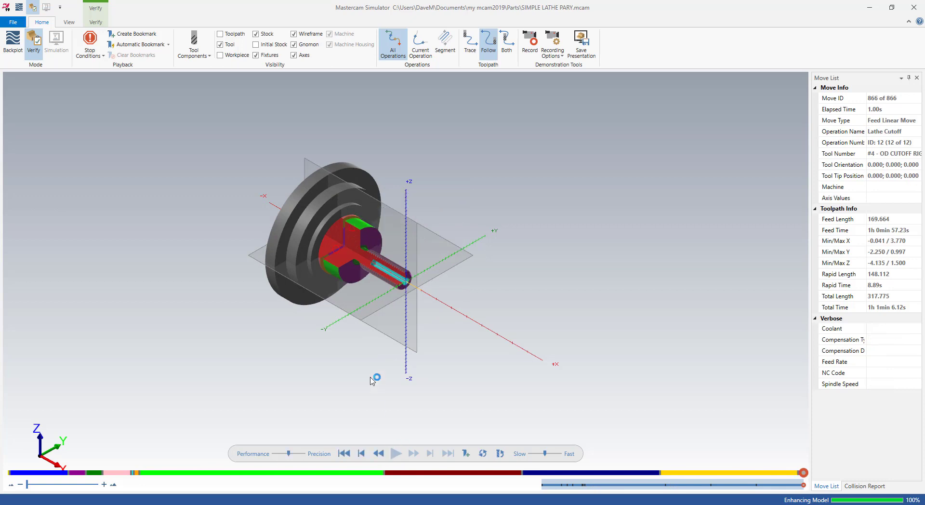
right_click(343, 259)
click(366, 263)
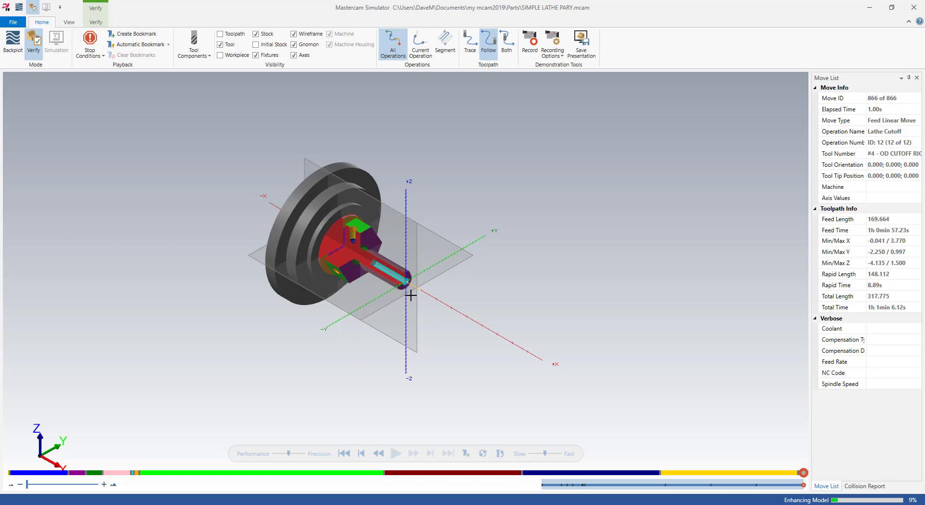
drag(313, 222, 411, 295)
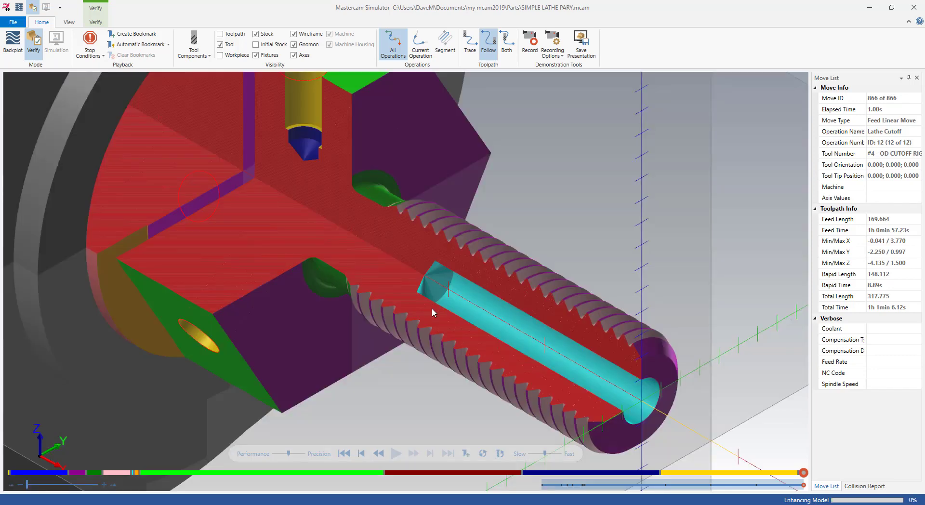
right_click(373, 201)
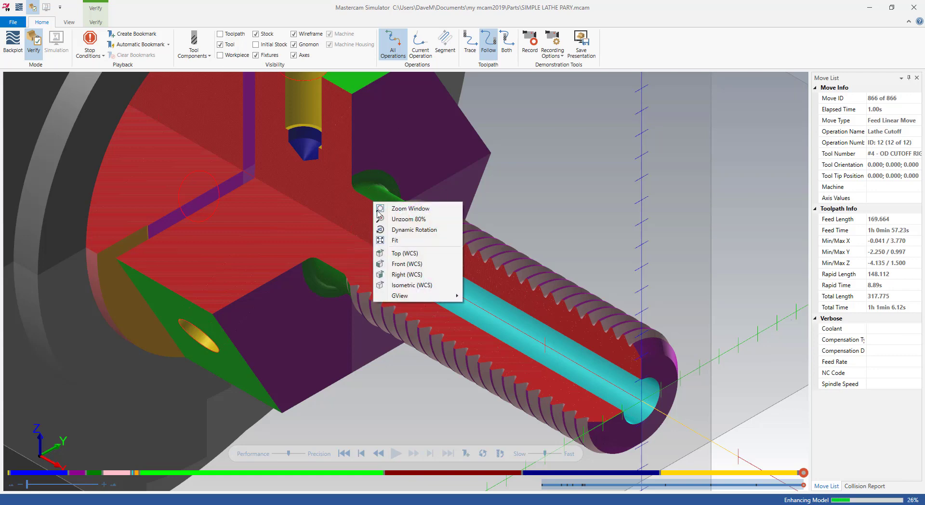
click(390, 242)
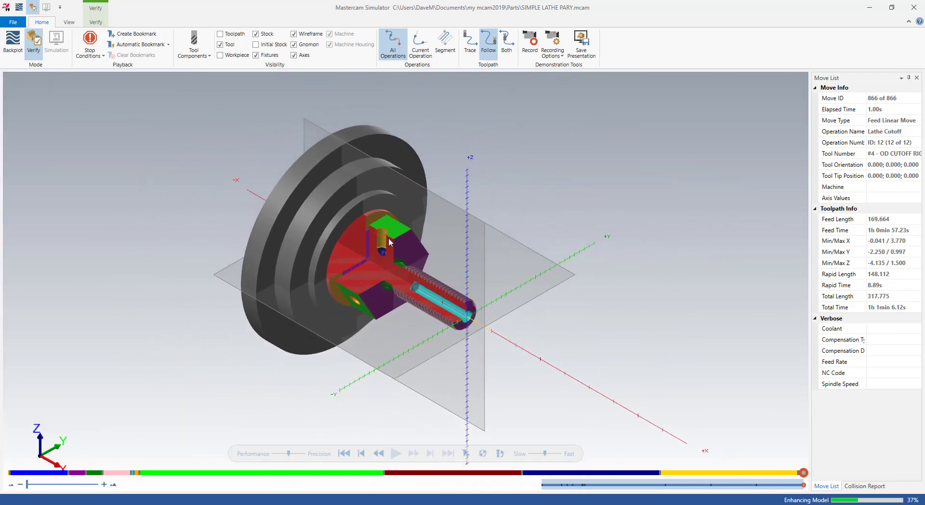